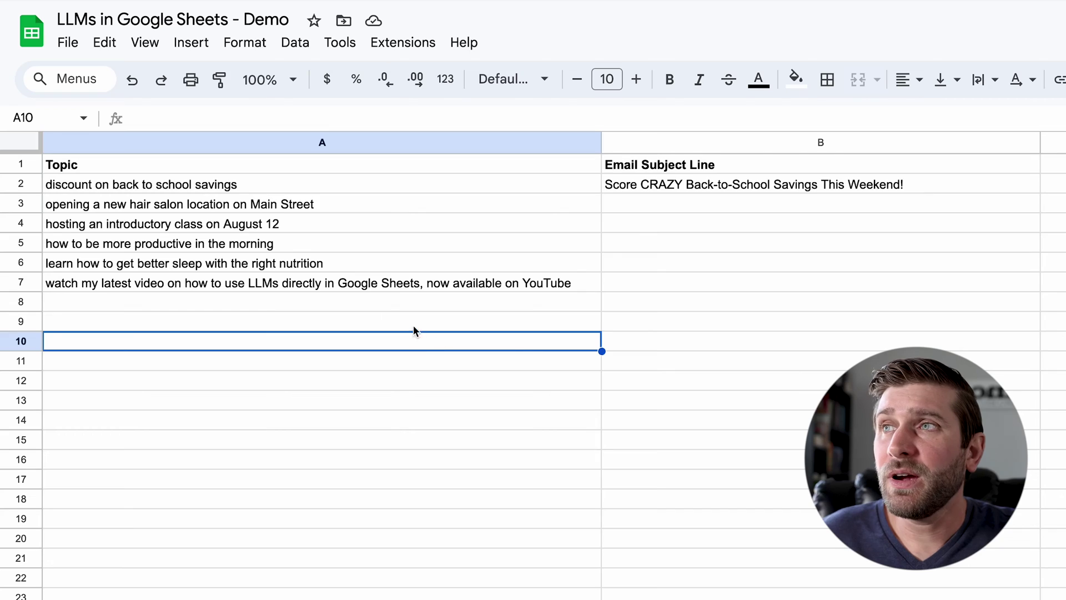
Step: Review the topic list in A2:A7 and the subject line formula in B2
left_click_drag(267, 193, 259, 282)
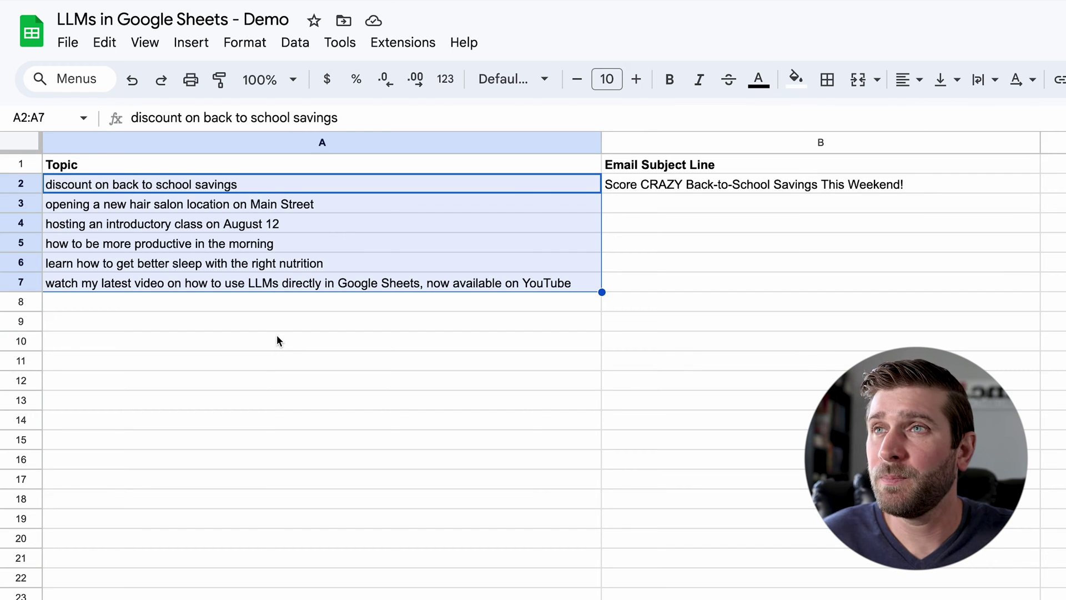
left_click(651, 185)
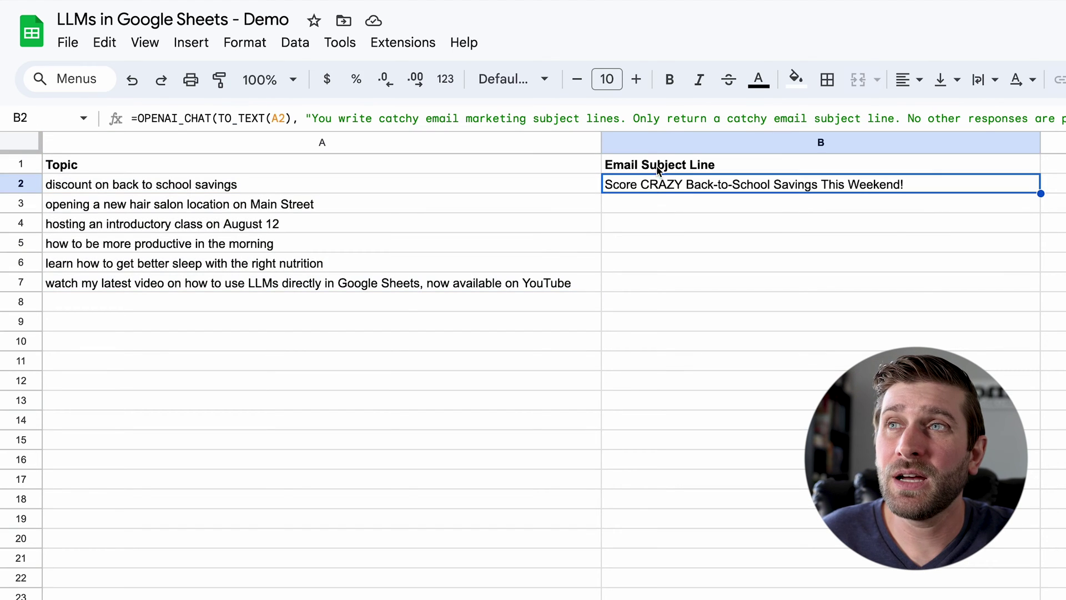
left_click(637, 168)
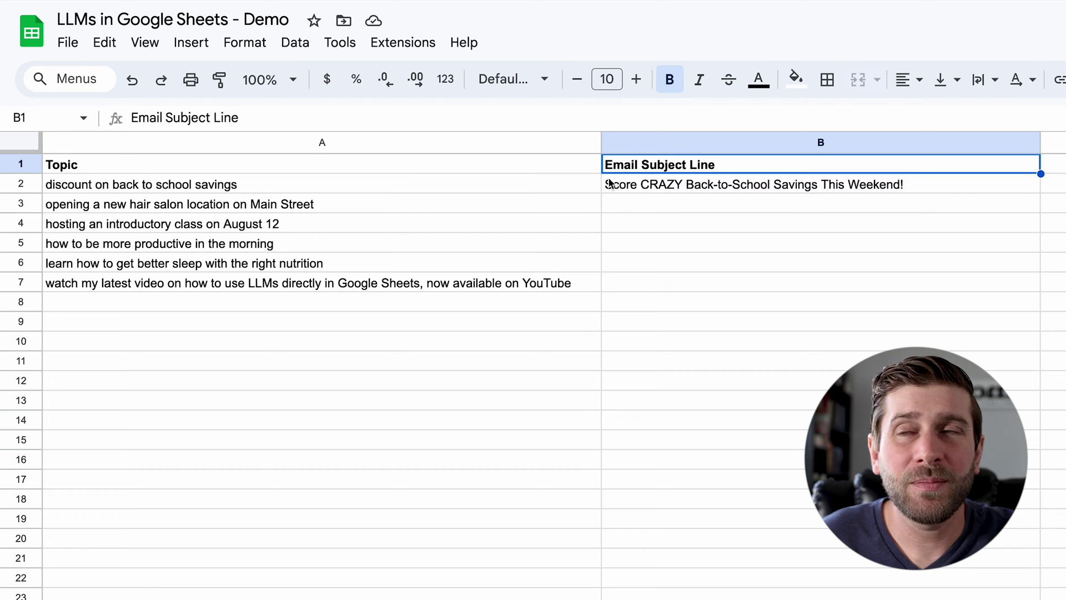
left_click(574, 189)
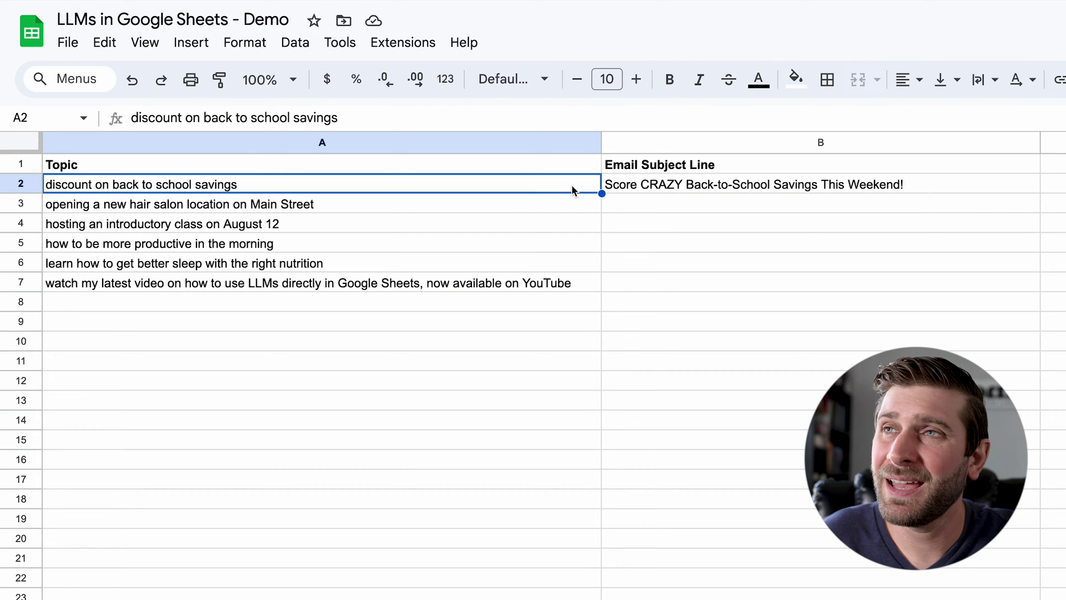
scroll(571, 185, "right", 1)
scroll(565, 184, "left", 1)
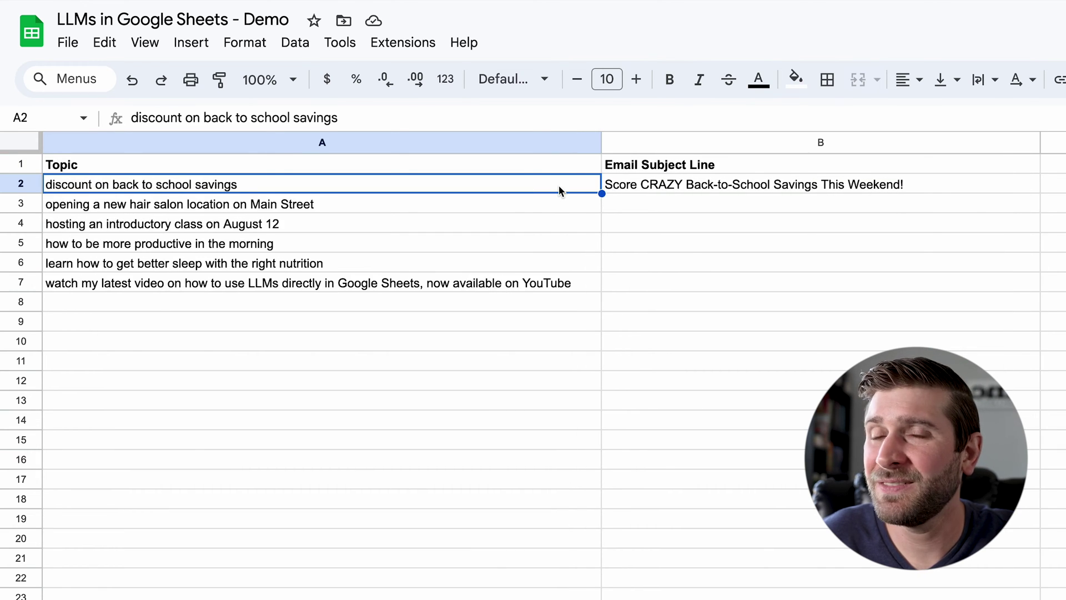
left_click(627, 191)
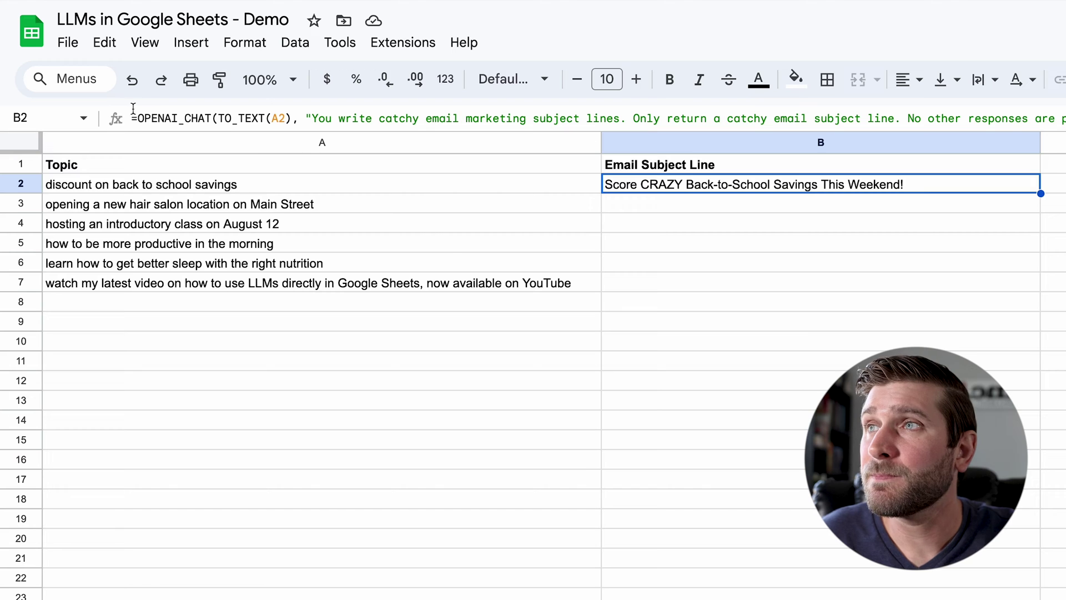
Step: Inspect B2's OPENAI_CHAT formula, highlighting its TO_TEXT(A2) argument and system prompt text
left_click_drag(138, 118, 209, 118)
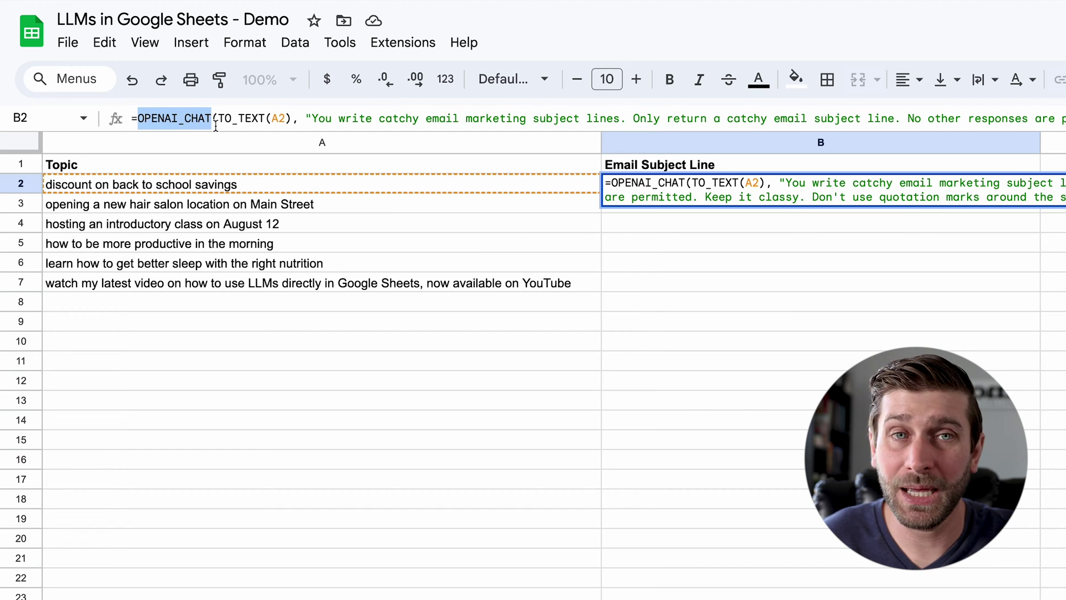
left_click_drag(216, 119, 291, 119)
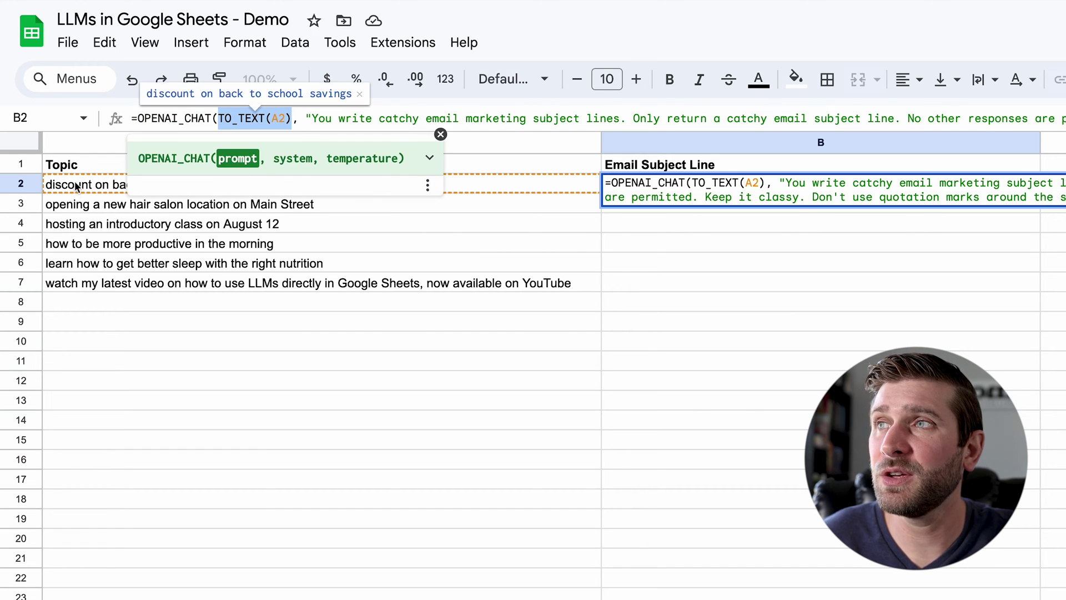
left_click(270, 118)
left_click(245, 118)
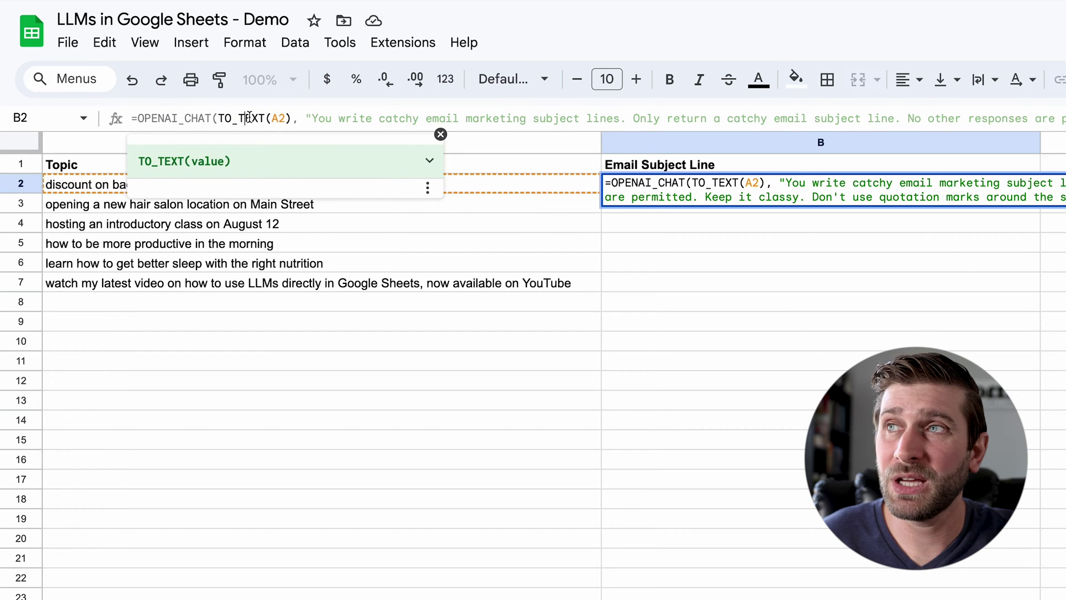
left_click(311, 118)
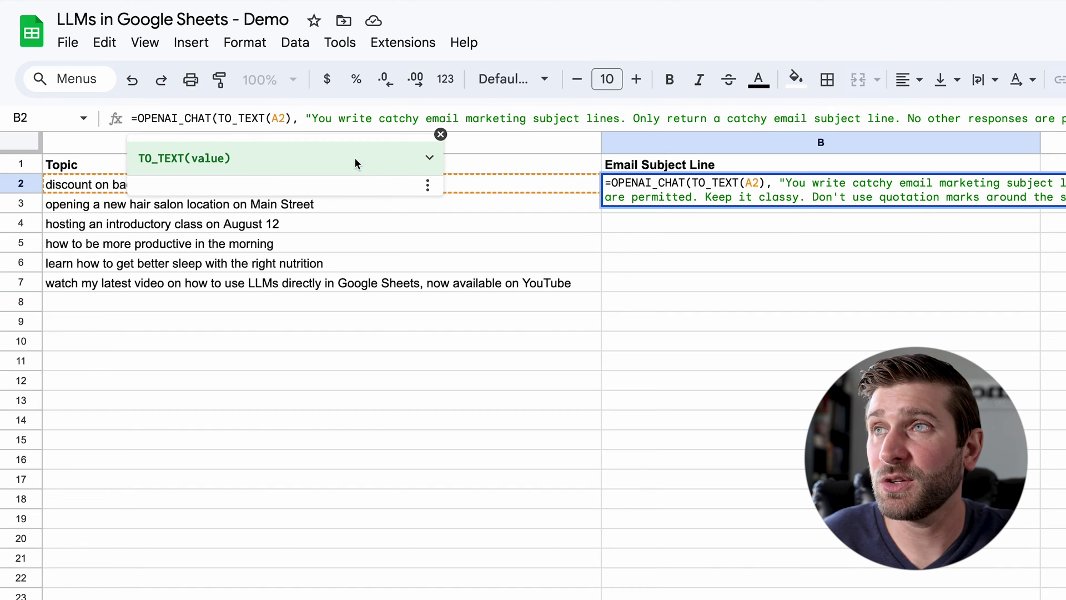
left_click_drag(305, 118, 1063, 118)
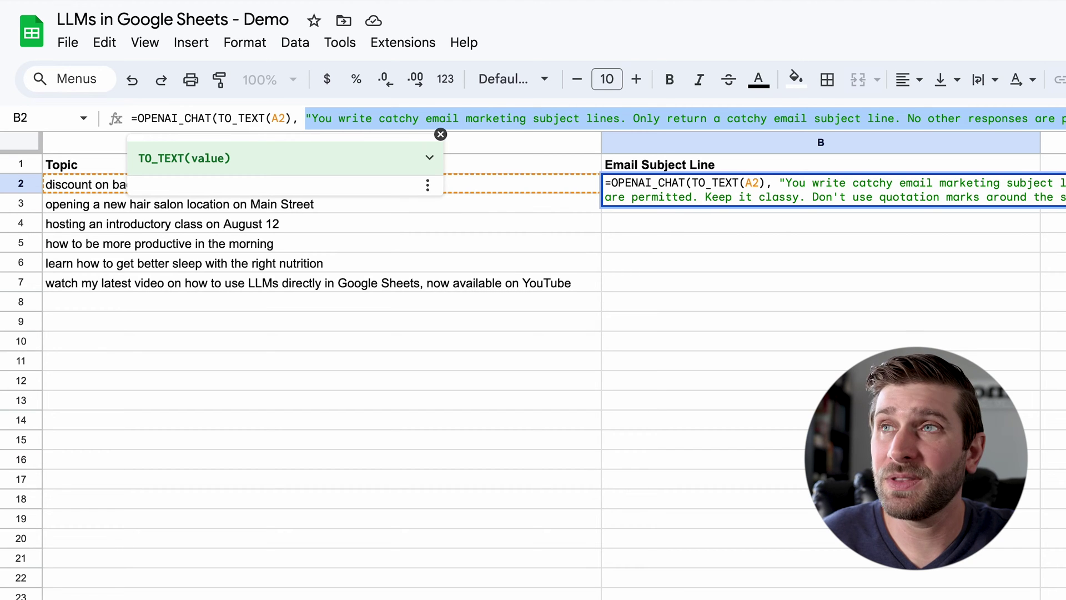
Step: Check the 1.5 temperature value and argument help, then commit B2's formula
left_click(879, 197)
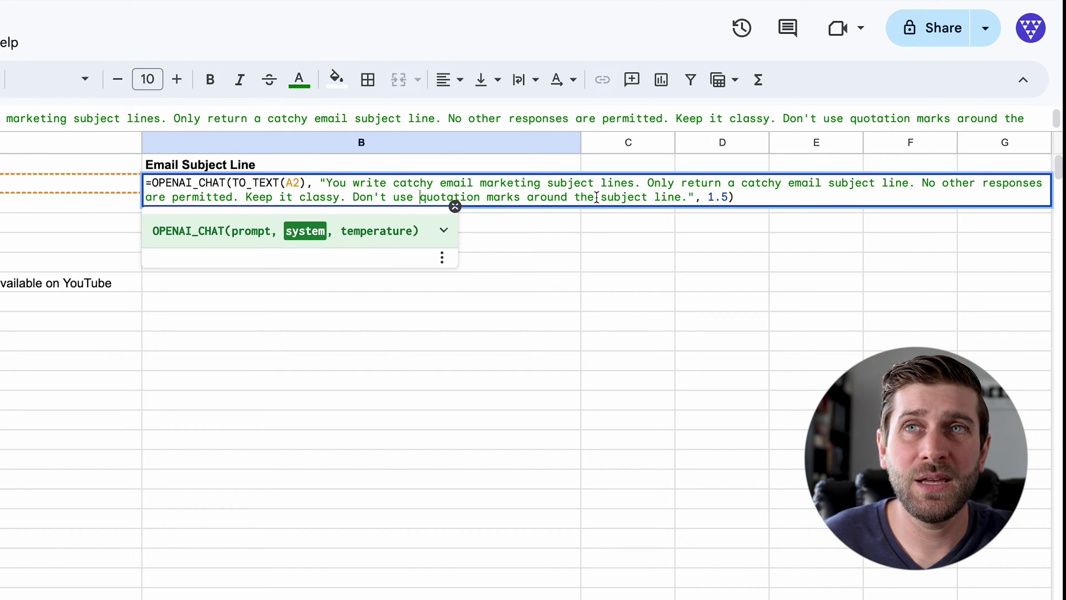
left_click(924, 191)
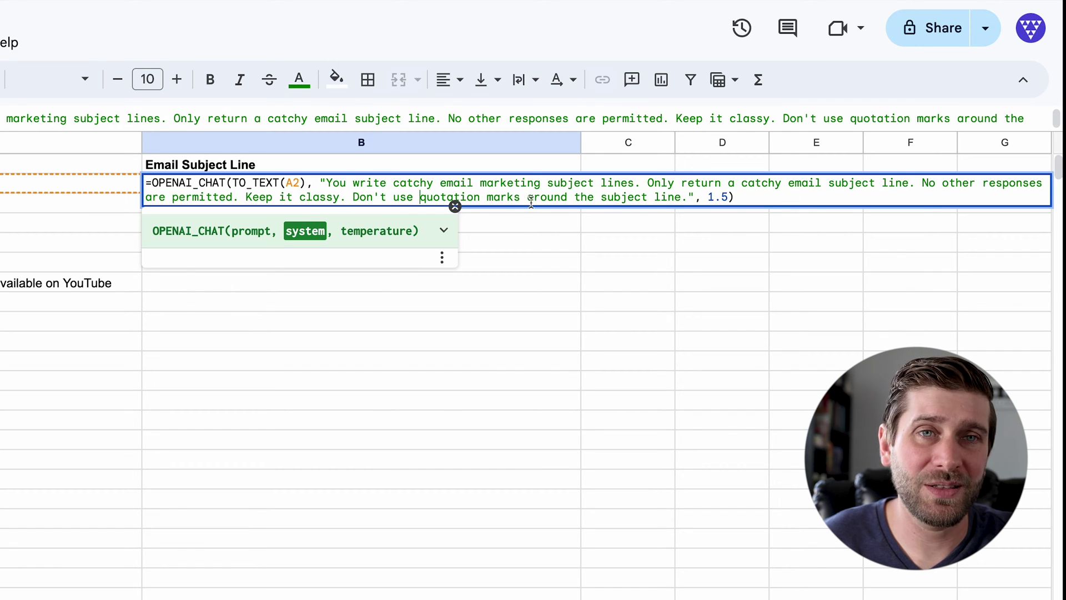
left_click_drag(709, 198, 727, 198)
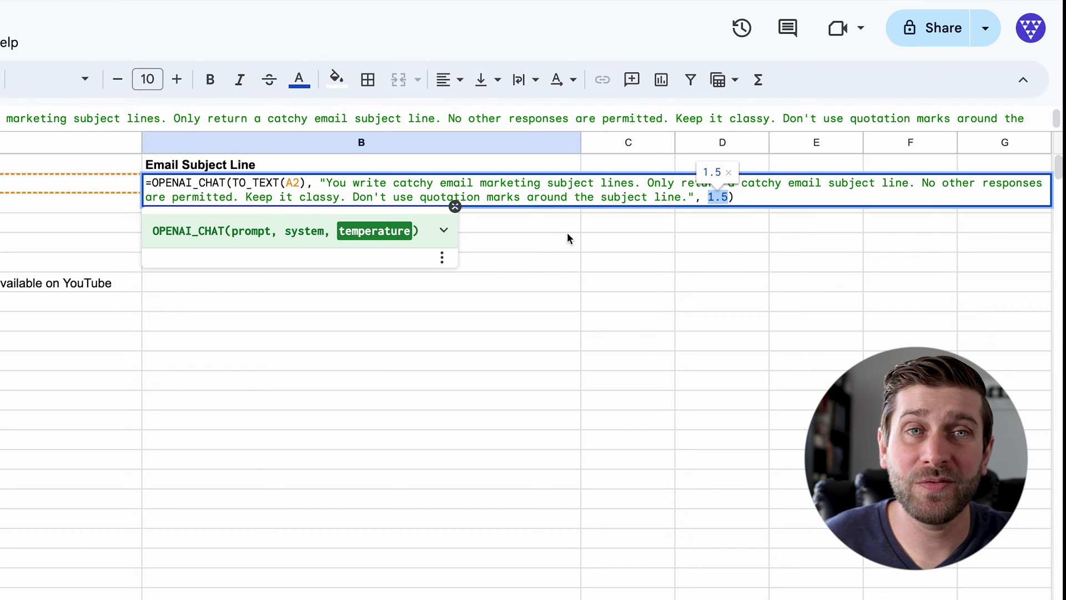
left_click(392, 232)
left_click(748, 194)
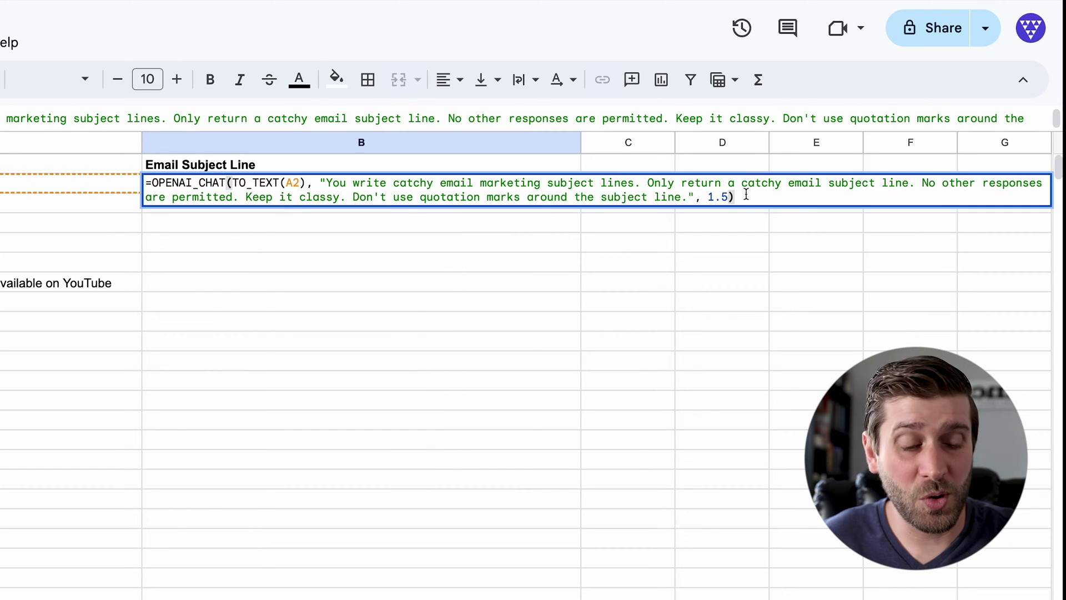
key("Return")
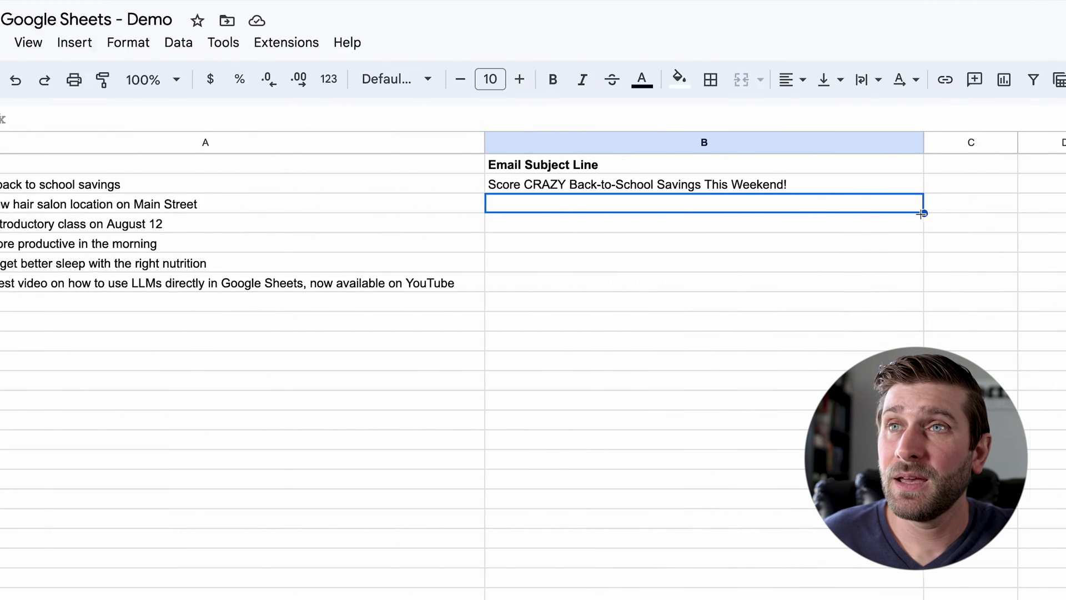
Step: Copy B2's subject line formula down through B7 for all six topics
key("Up")
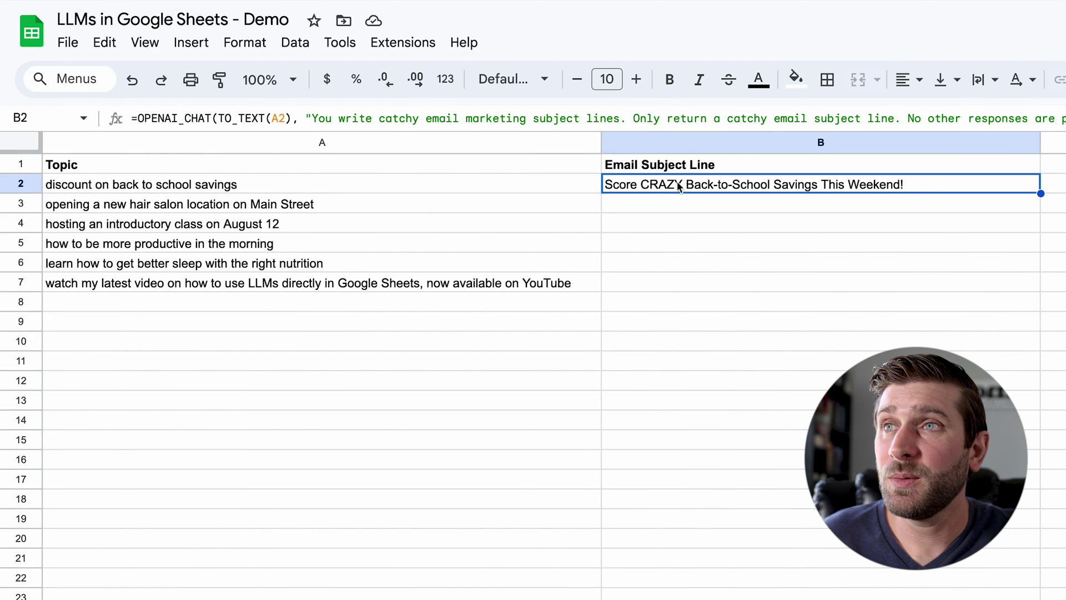
left_click(322, 185)
left_click(954, 184)
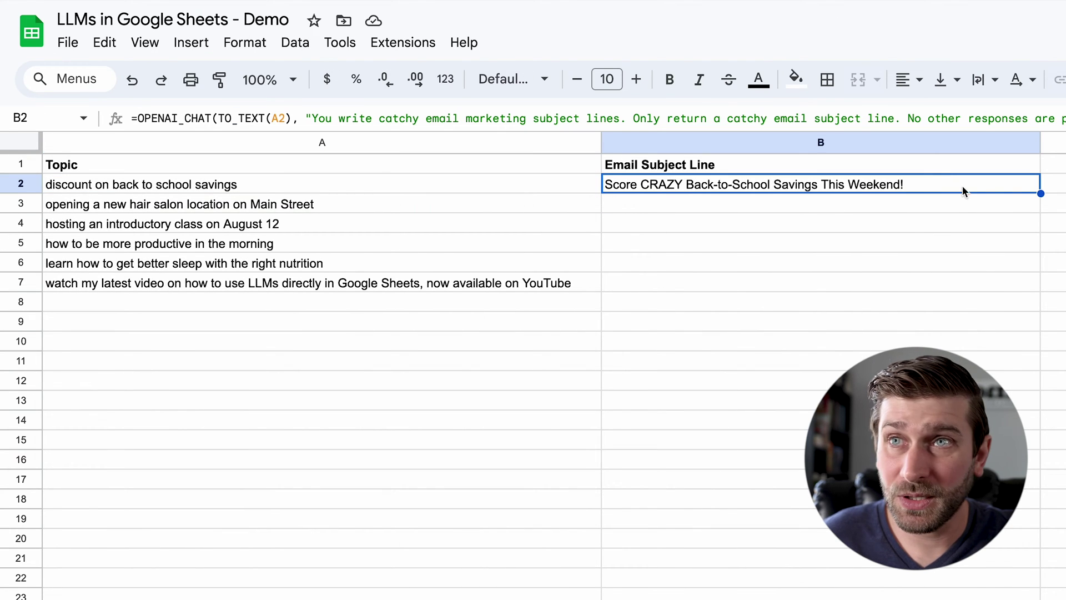
left_click_drag(1038, 193, 1028, 293)
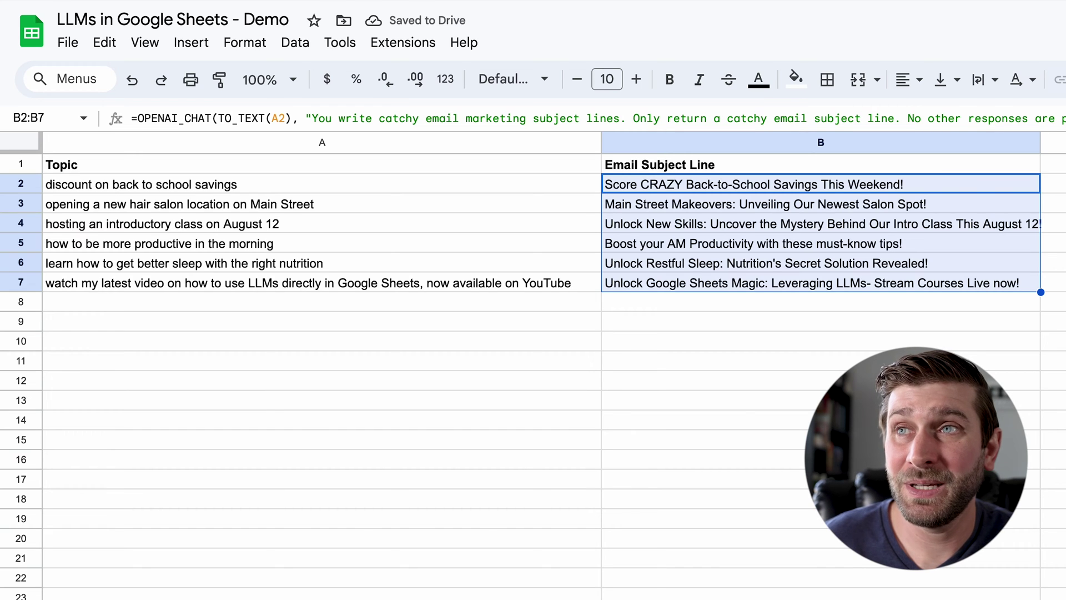
Step: Review the generated subject lines alongside the topics in rows 4–7
left_click(700, 400)
left_click_drag(696, 274, 354, 219)
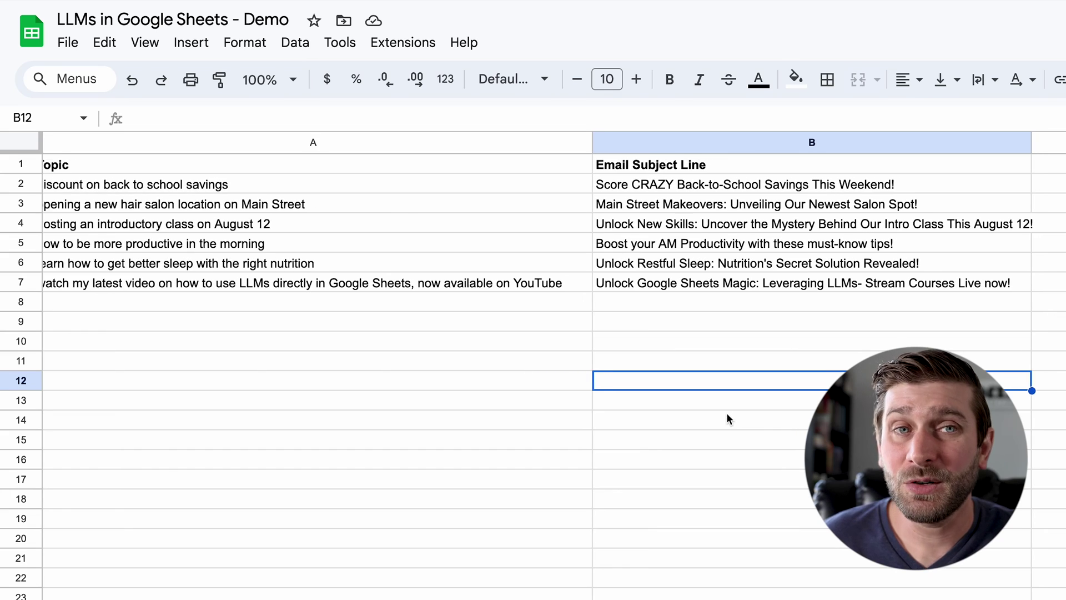
scroll(726, 412, "left", 1)
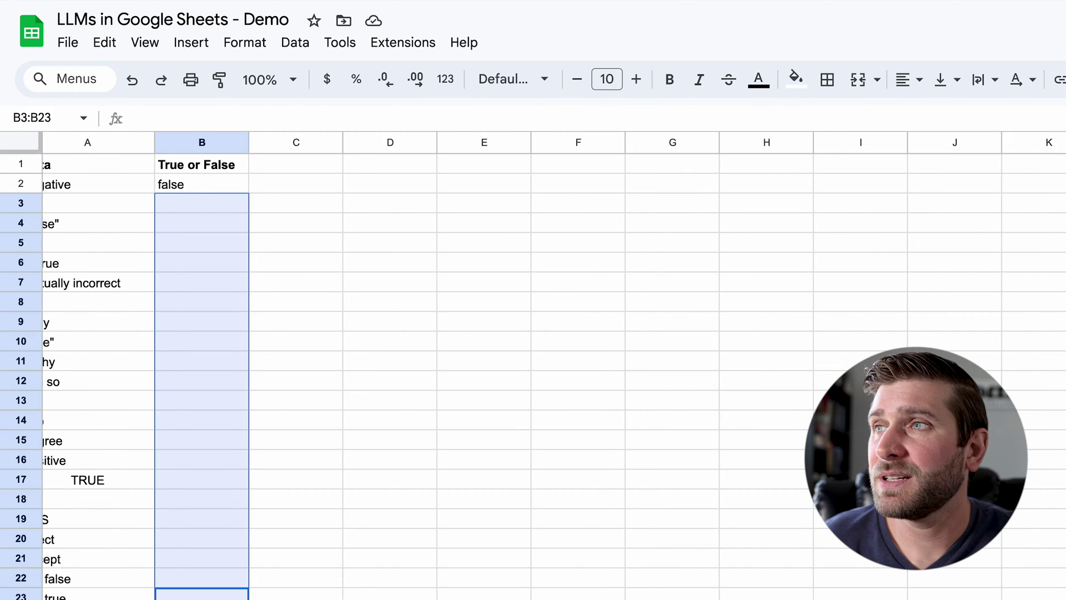
scroll(358, 544, "left", 2)
left_click(312, 502)
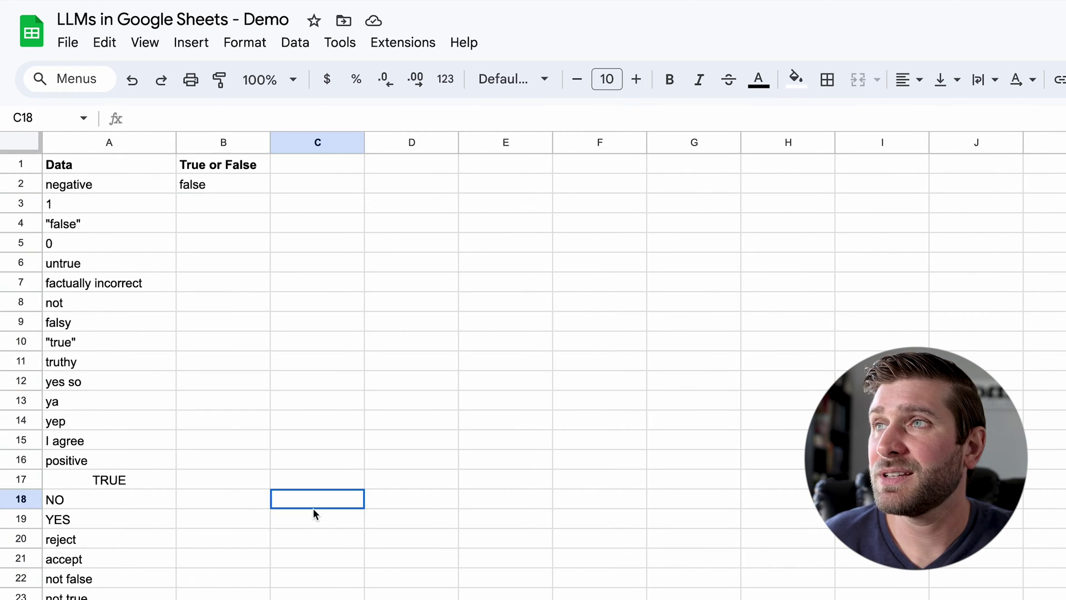
left_click_drag(109, 184, 86, 558)
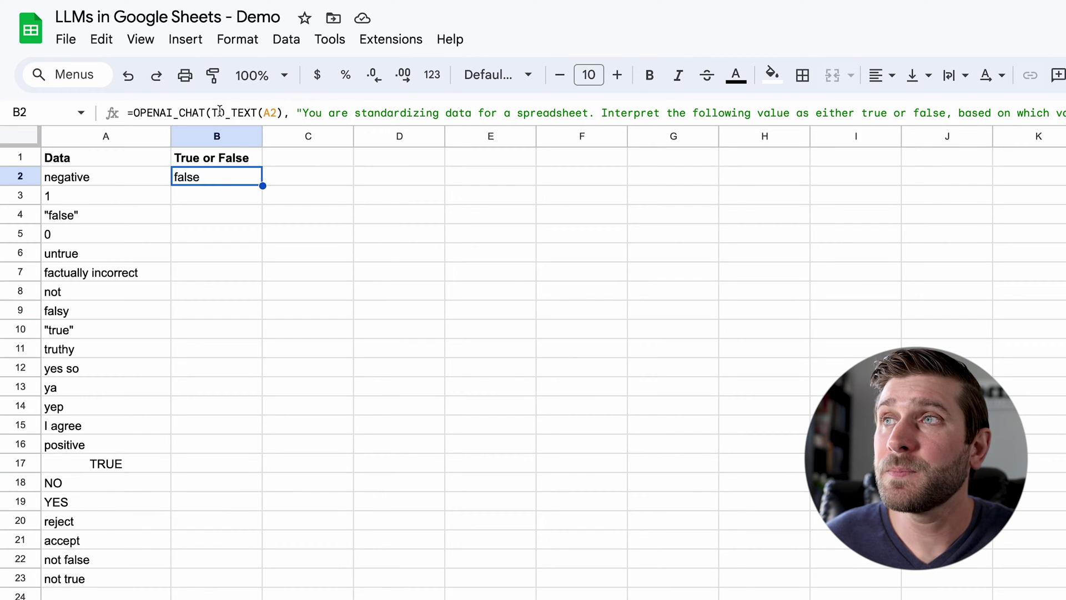
left_click_drag(285, 114, 211, 114)
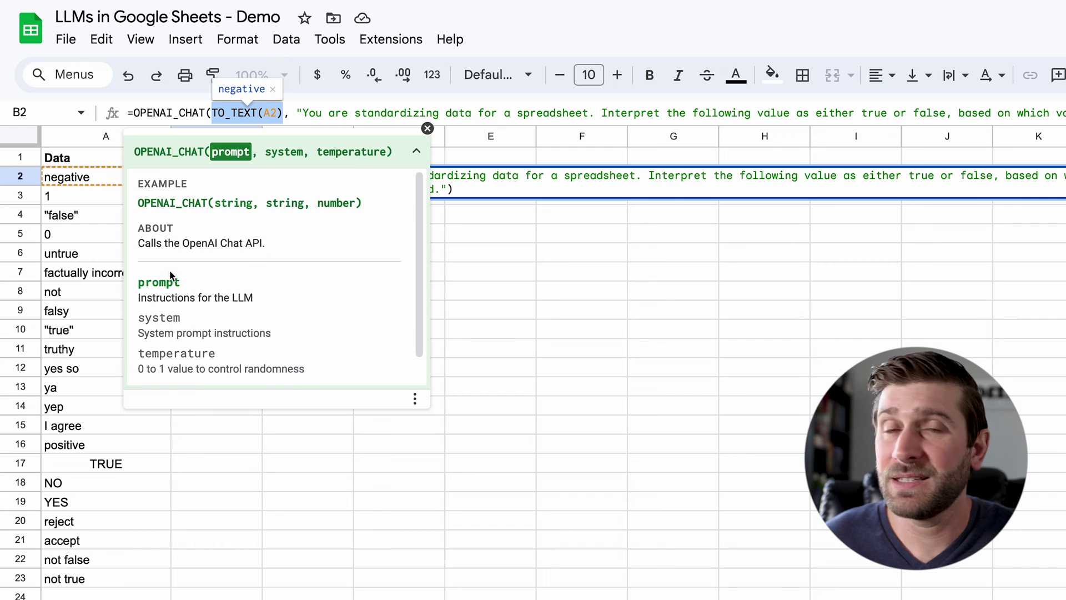
left_click(231, 114)
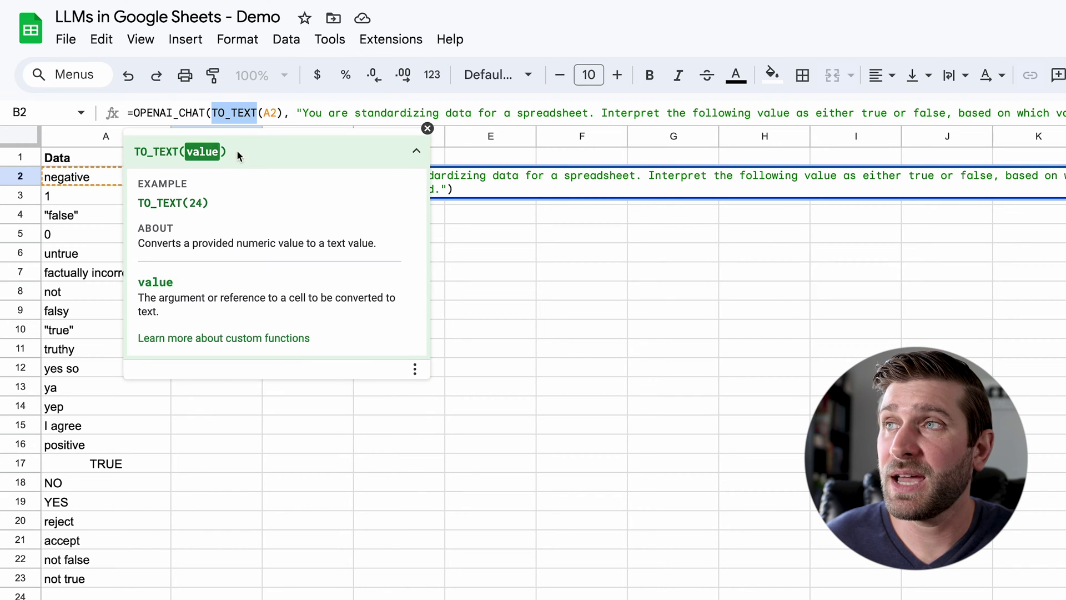
key("Escape")
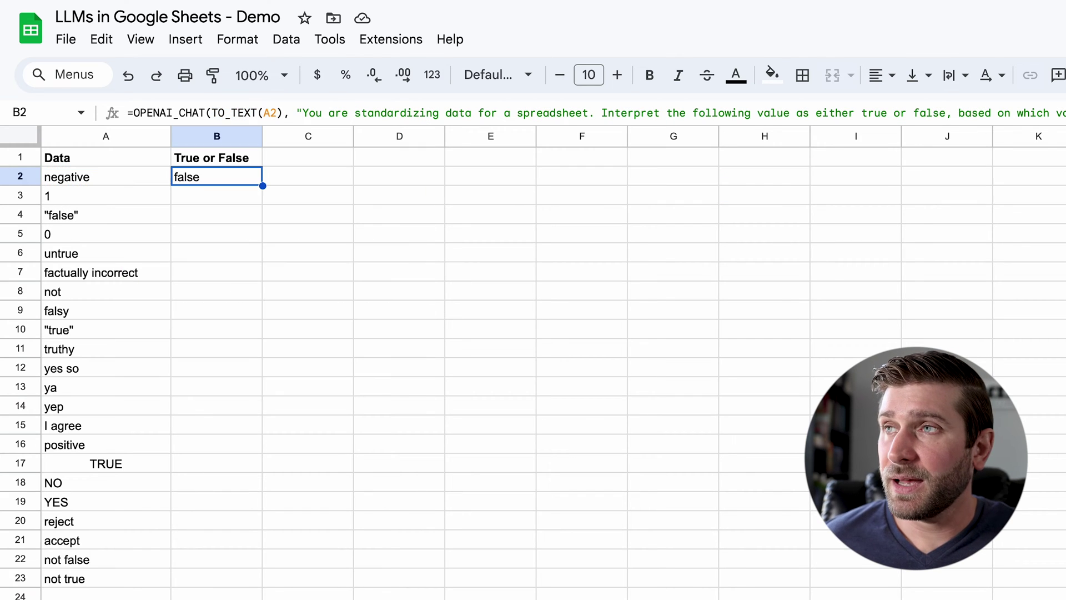
left_click(81, 201)
left_click(76, 234)
left_click(235, 177)
left_click(295, 113)
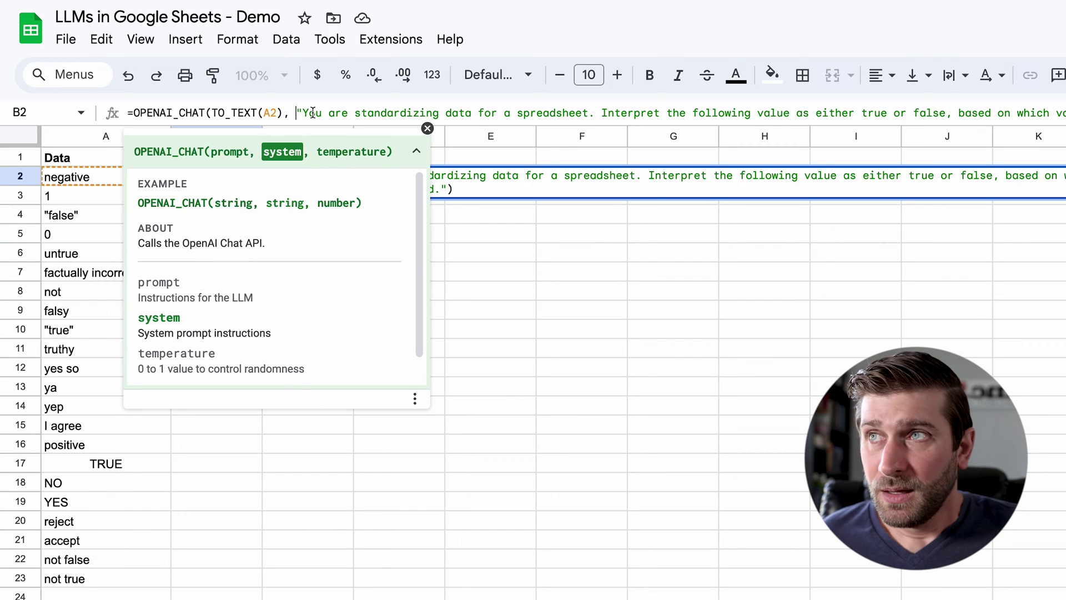
left_click(484, 177)
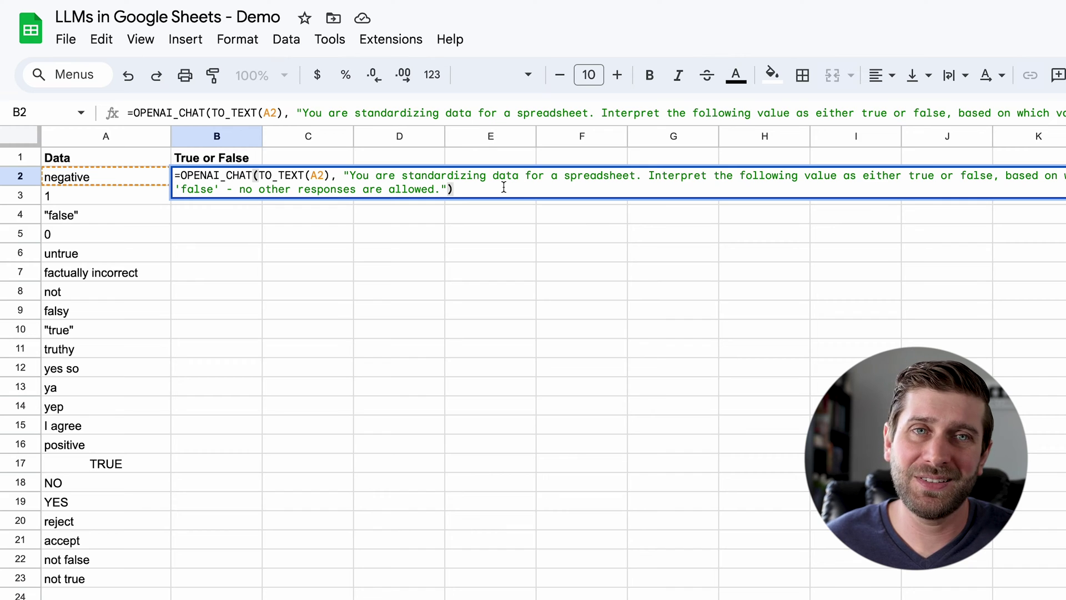
left_click(245, 253)
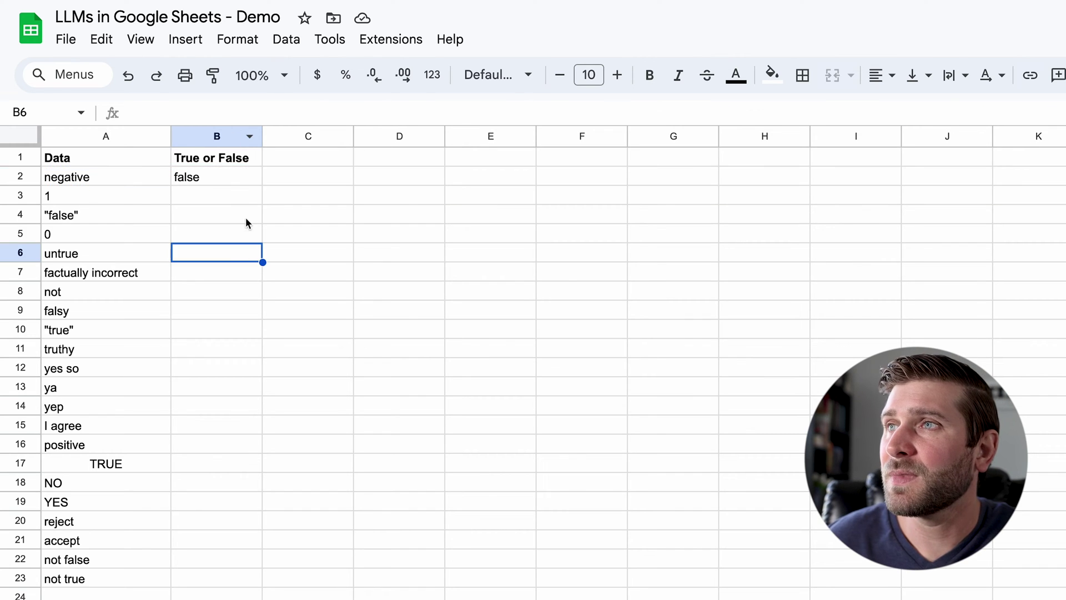
Step: Copy B2's true/false OPENAI_CHAT formula down through B23 to label every Data value
left_click(249, 183)
left_click_drag(262, 185, 231, 577)
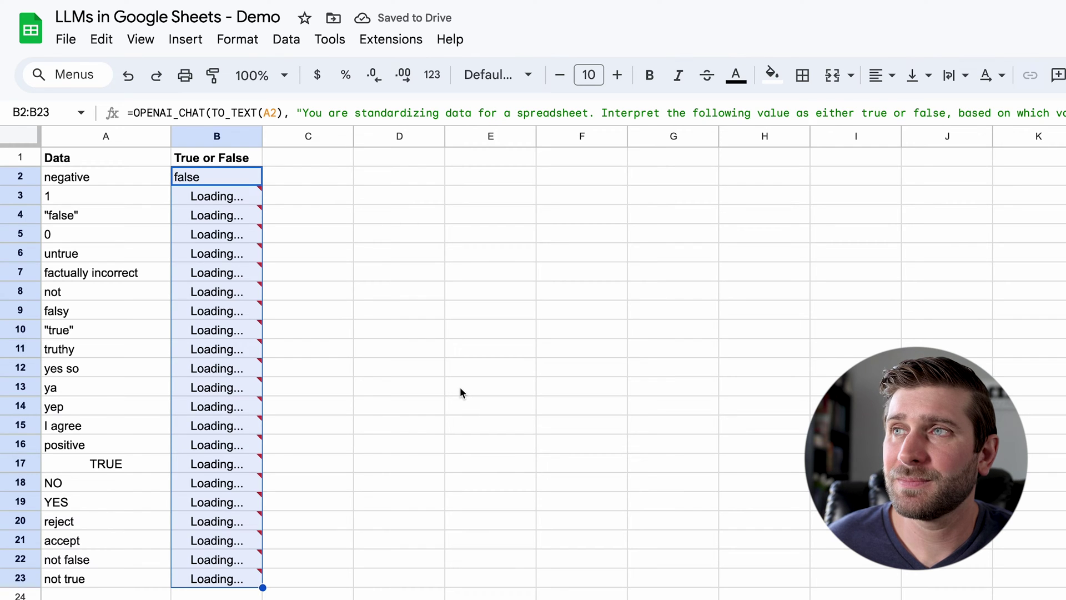